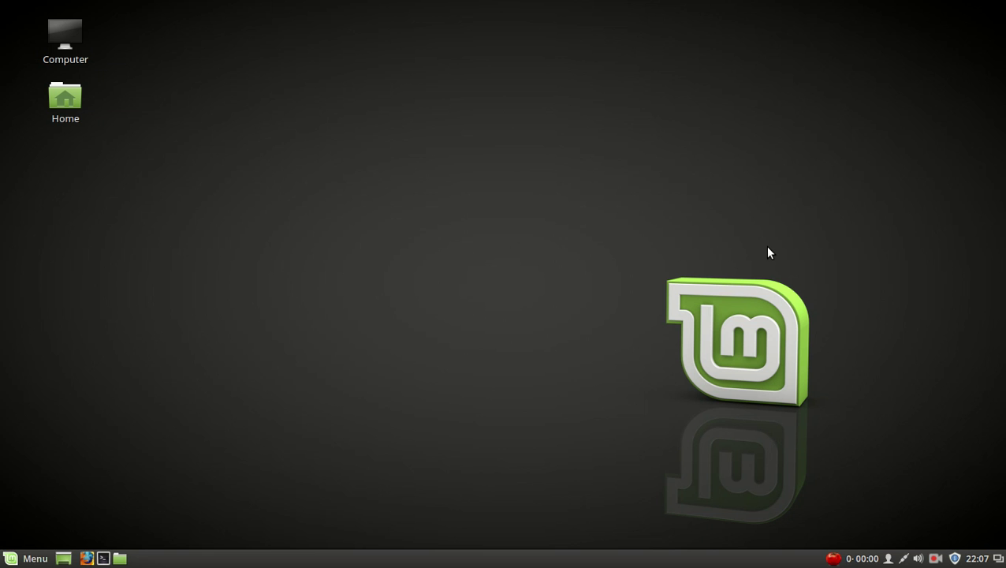
- Open the application menu, then dismiss it to reveal the plain desktop
click(33, 552)
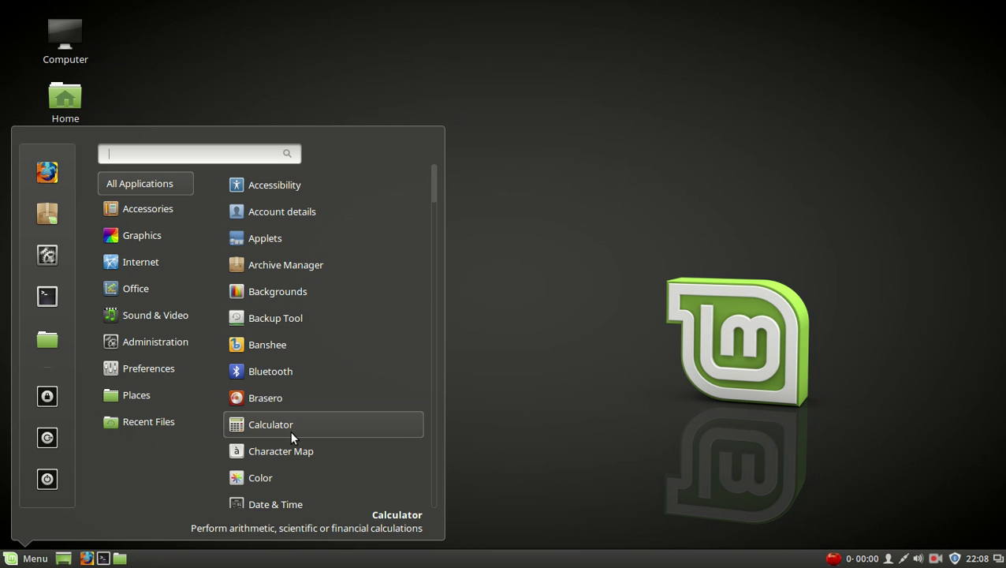
click(664, 266)
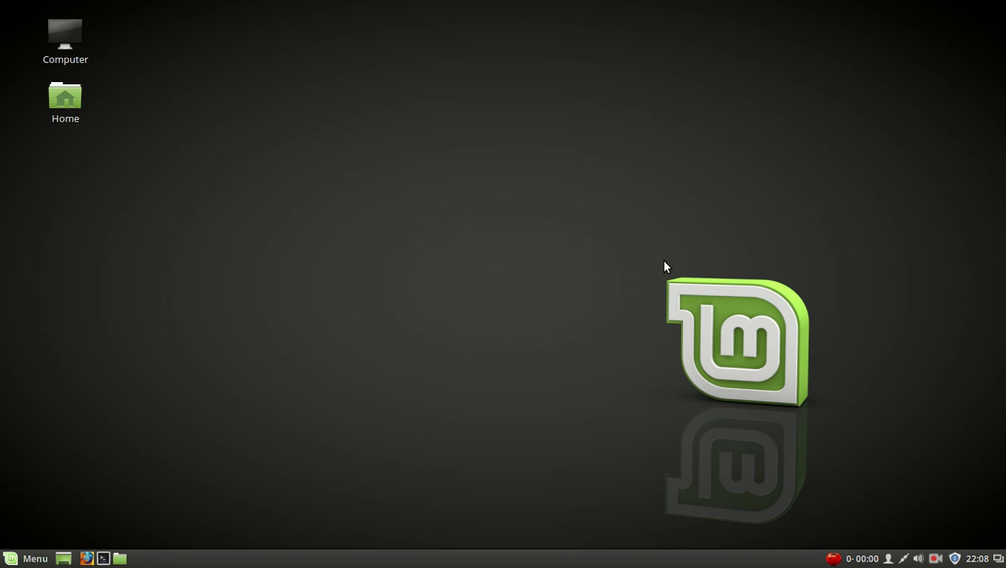
- In Update Manager, compare the 'Don't break my computer!' policy and settle on 'Optimize stability and security'
click(955, 558)
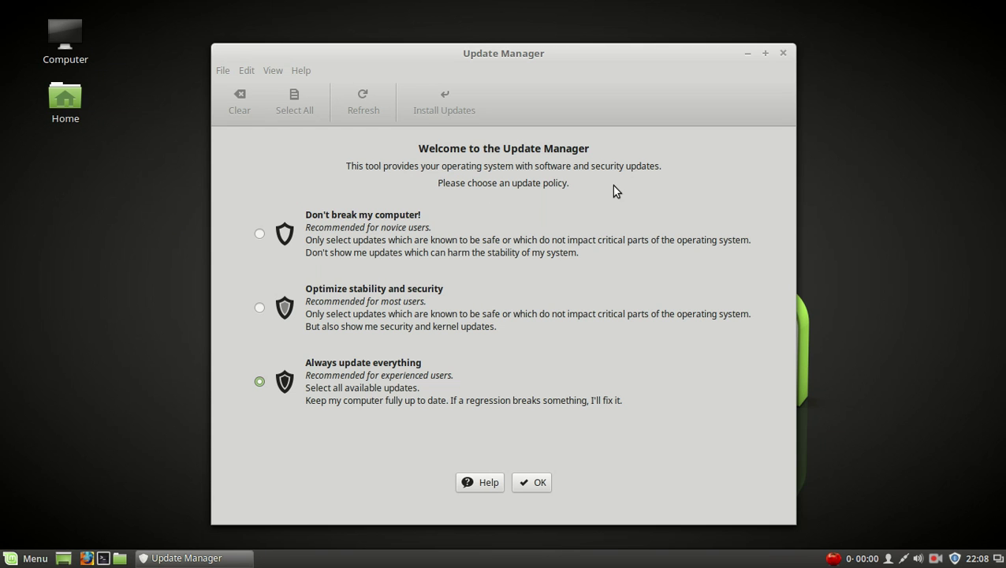
click(261, 308)
click(260, 234)
click(260, 307)
- Switch the update policy to 'Always update everything' and close Update Manager
click(259, 381)
click(260, 234)
click(260, 382)
click(783, 53)
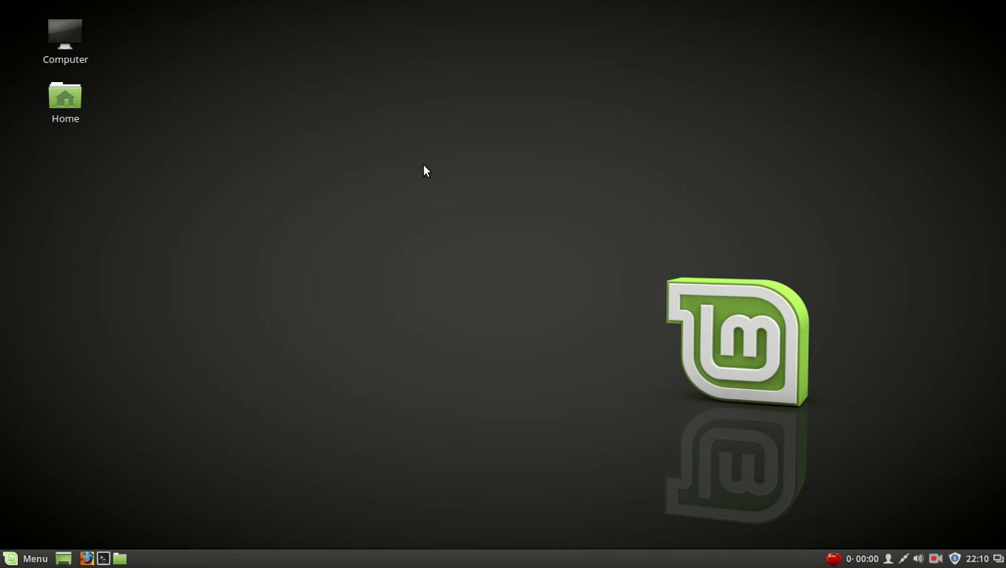
right_click(683, 558)
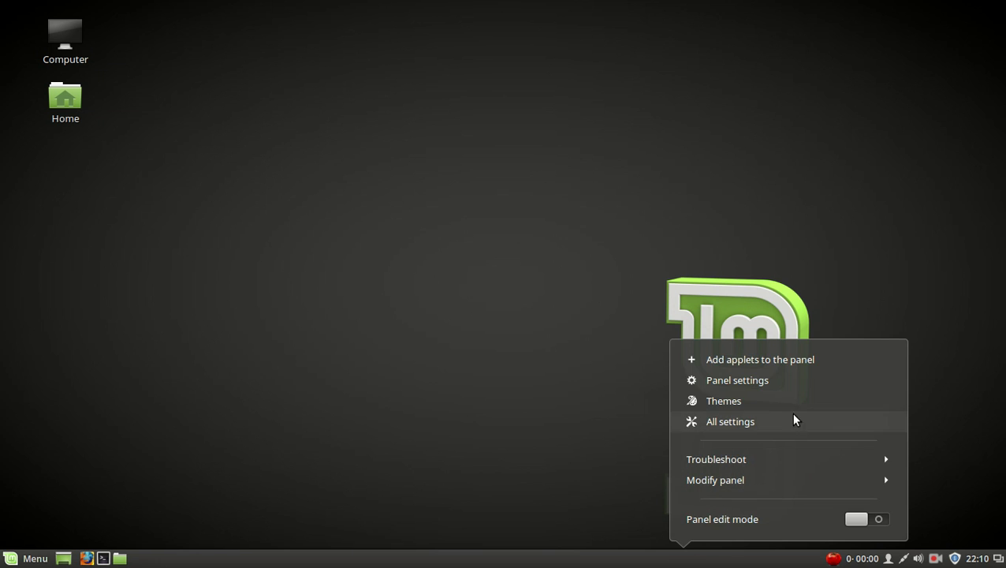
click(798, 359)
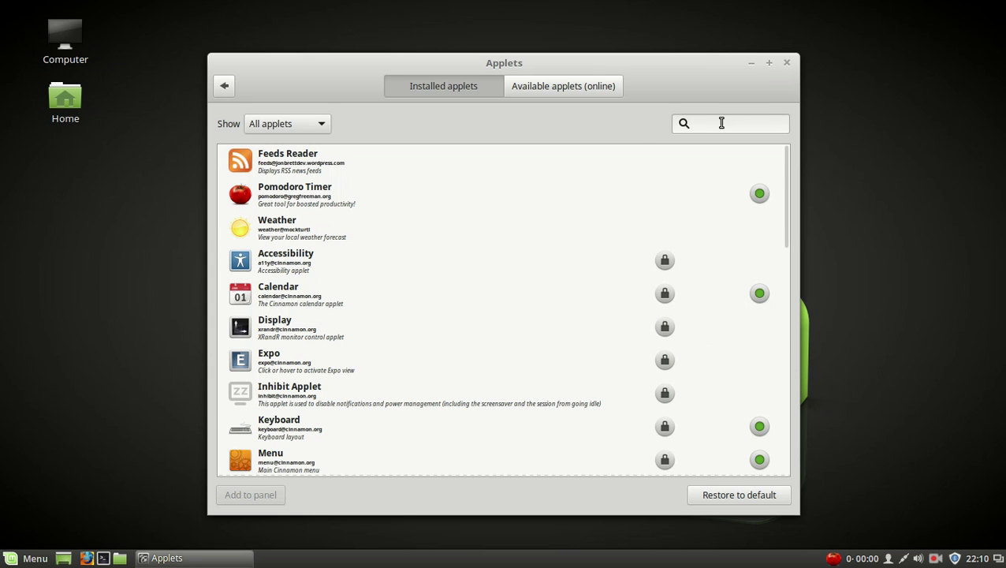
click(787, 63)
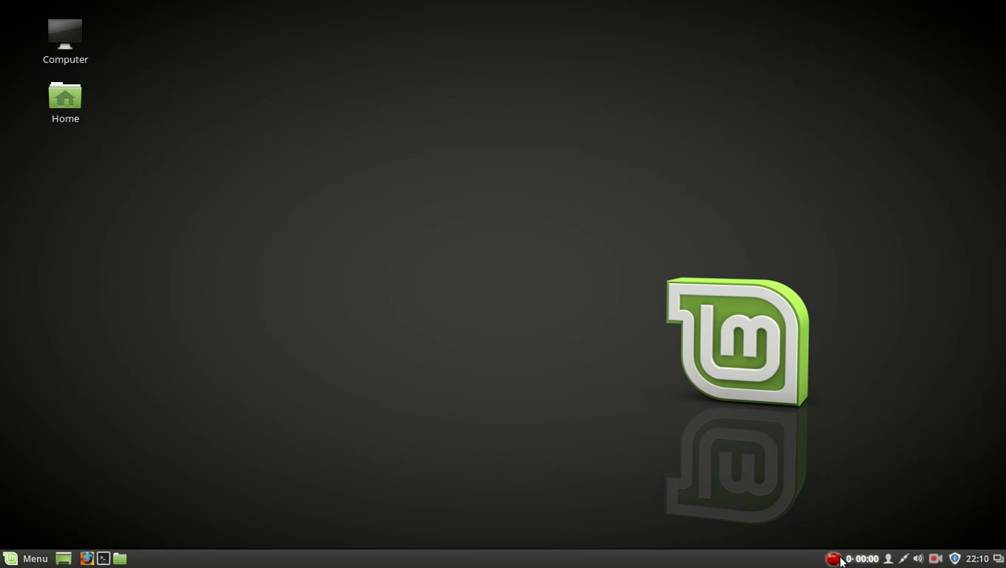
- Review the Pomodoro Timer duration settings in their window, then close it
click(840, 558)
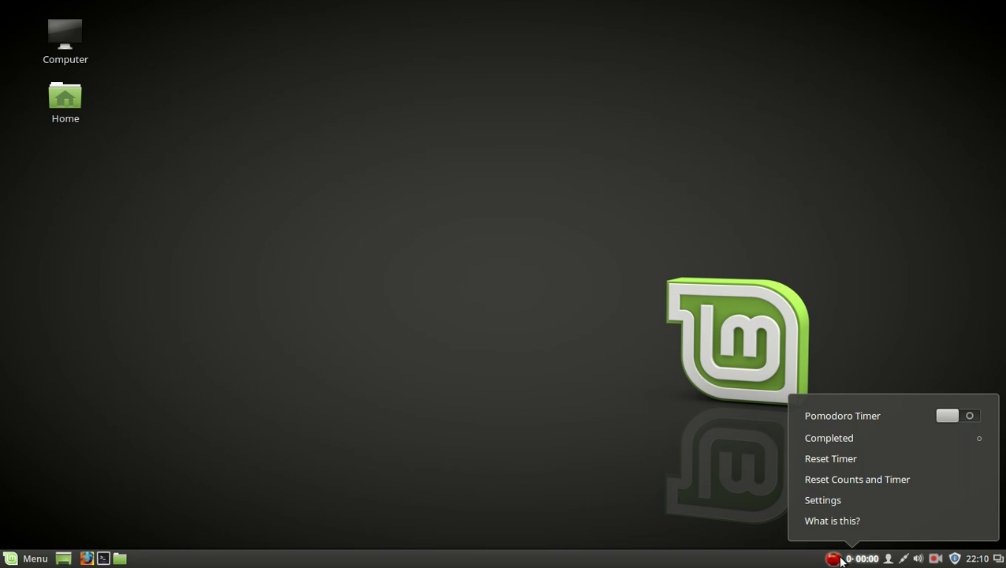
click(823, 500)
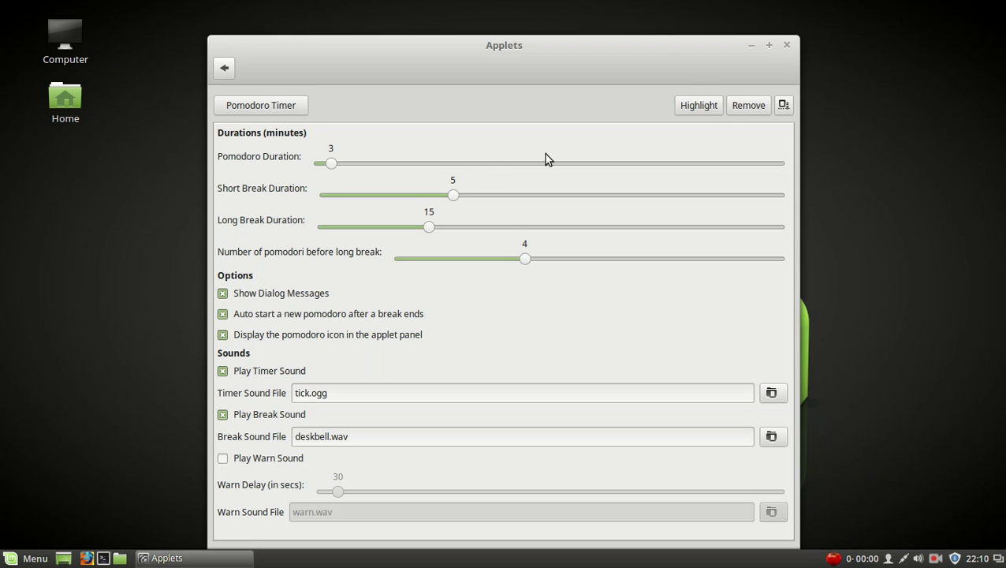
drag(665, 59, 669, 24)
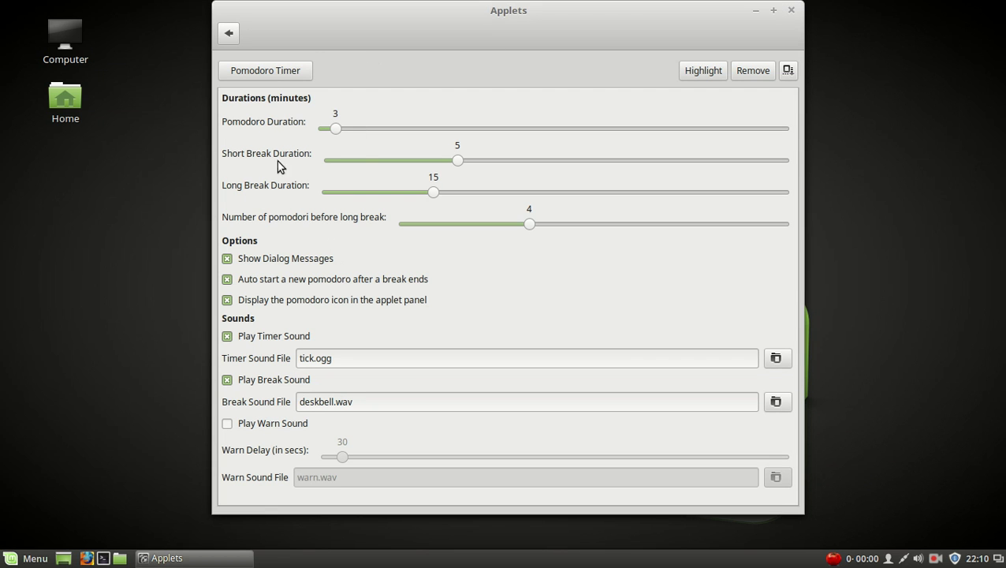
click(790, 10)
- Start the Pomodoro countdown from 02:52 and stop it at 02:42
click(835, 557)
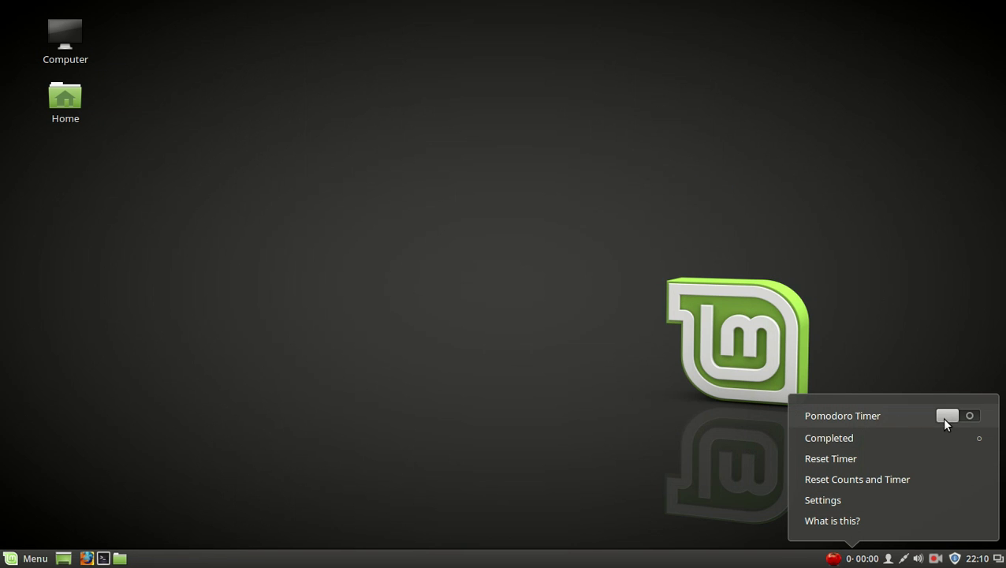
click(964, 417)
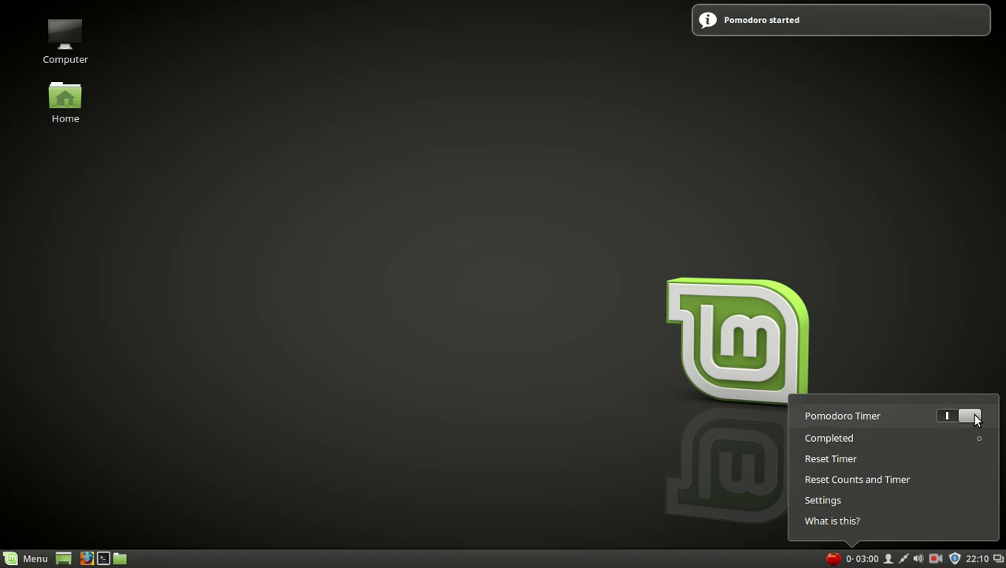
click(934, 331)
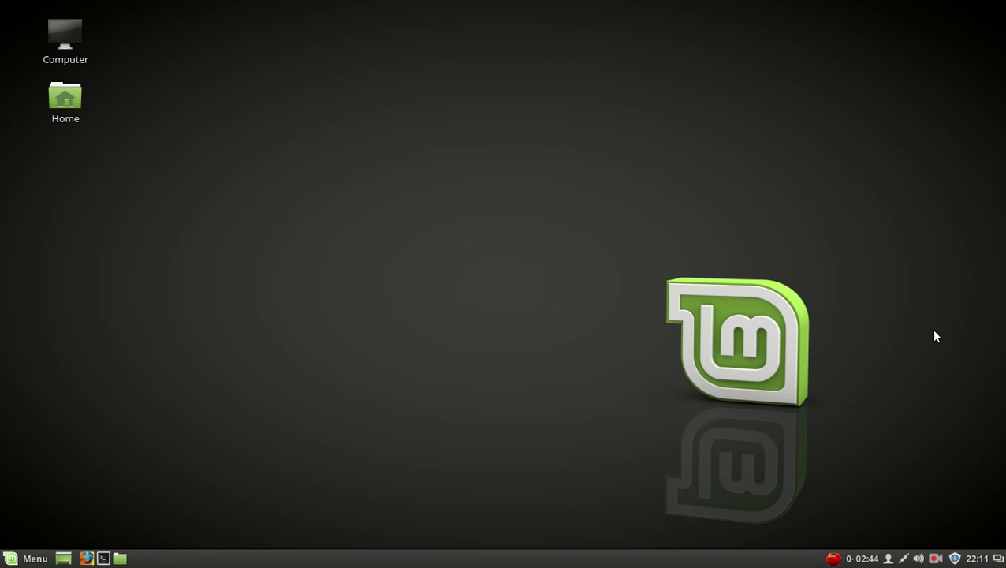
click(858, 558)
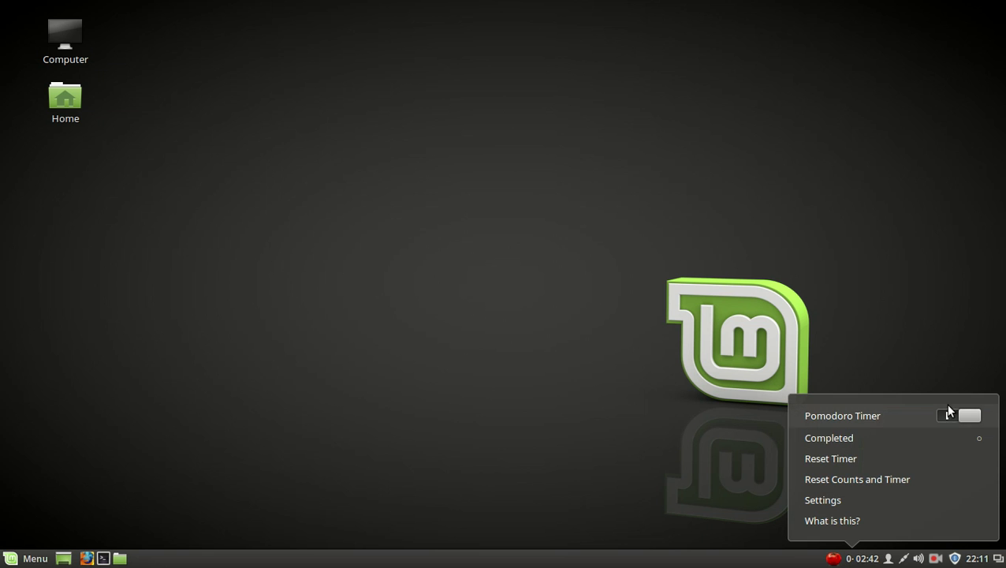
click(891, 415)
click(921, 314)
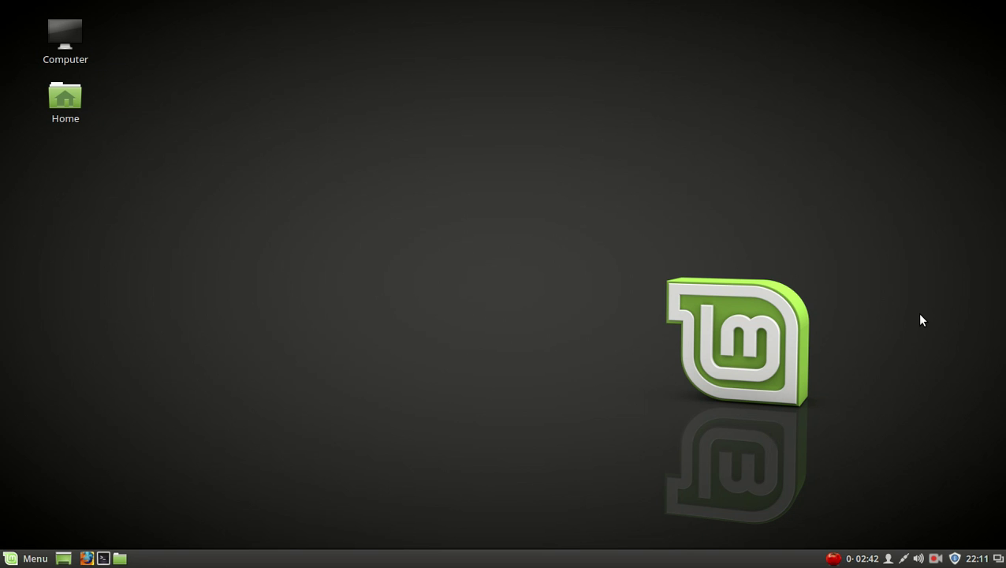
- Show the calendar and Update Manager from the tray, closing each again
click(978, 558)
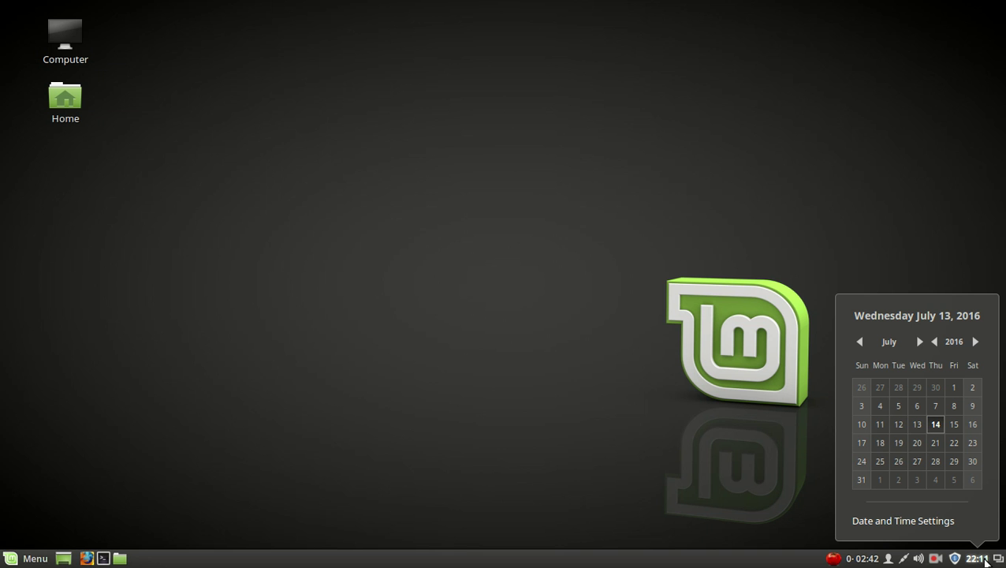
click(985, 559)
click(955, 558)
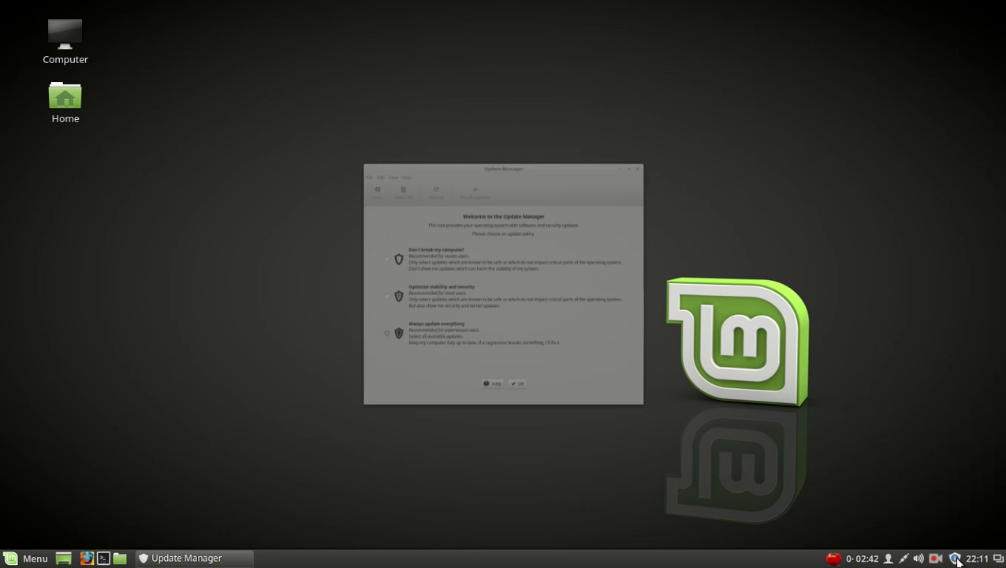
click(783, 53)
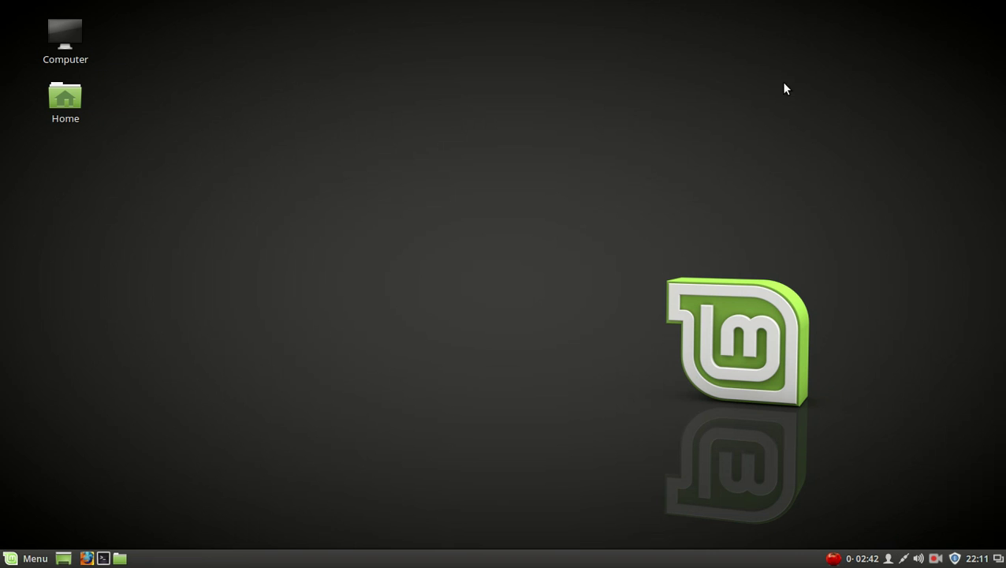
- Set sound output to Line Out Built-in Audio in Sound Settings and close the window
click(918, 559)
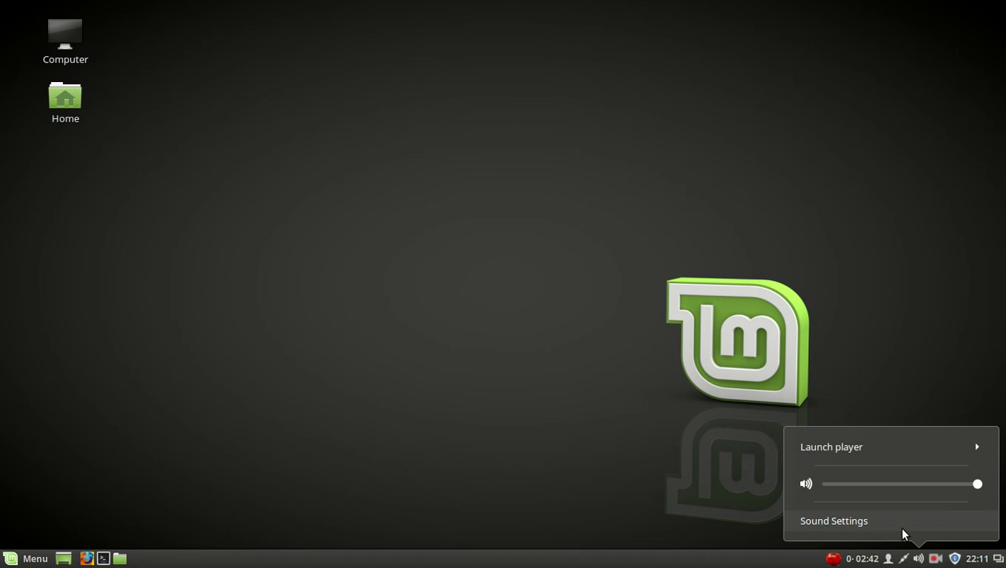
click(903, 529)
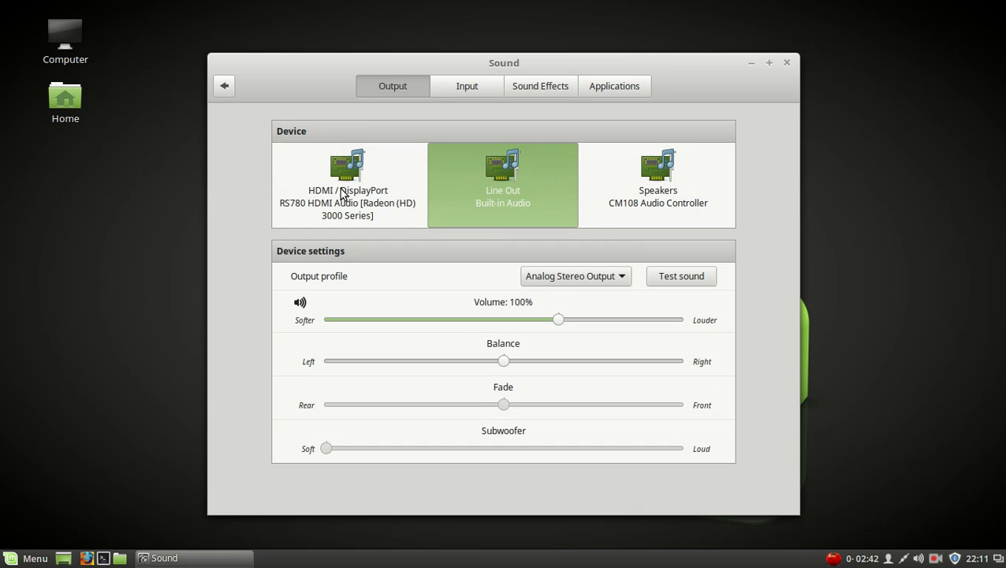
click(349, 193)
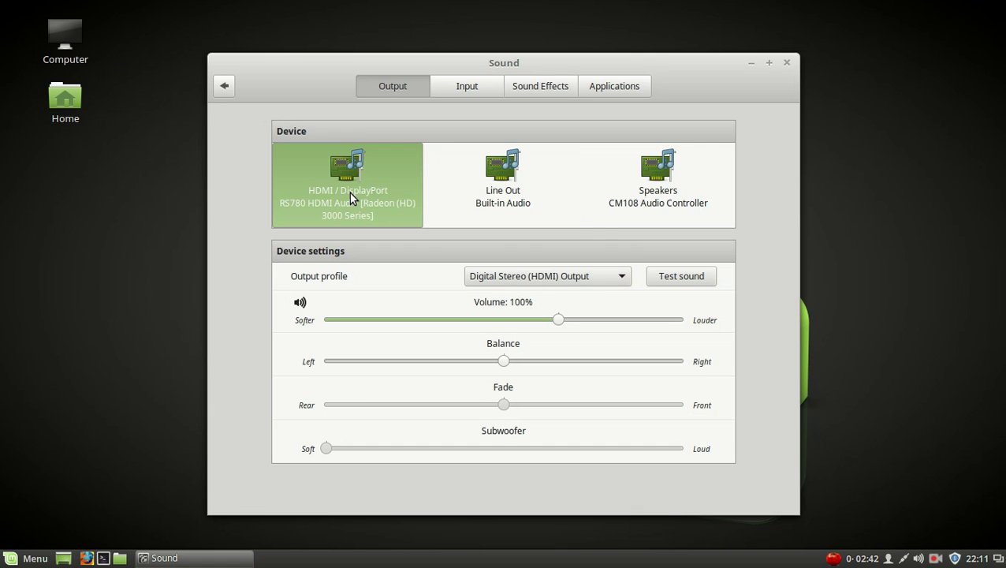
click(483, 207)
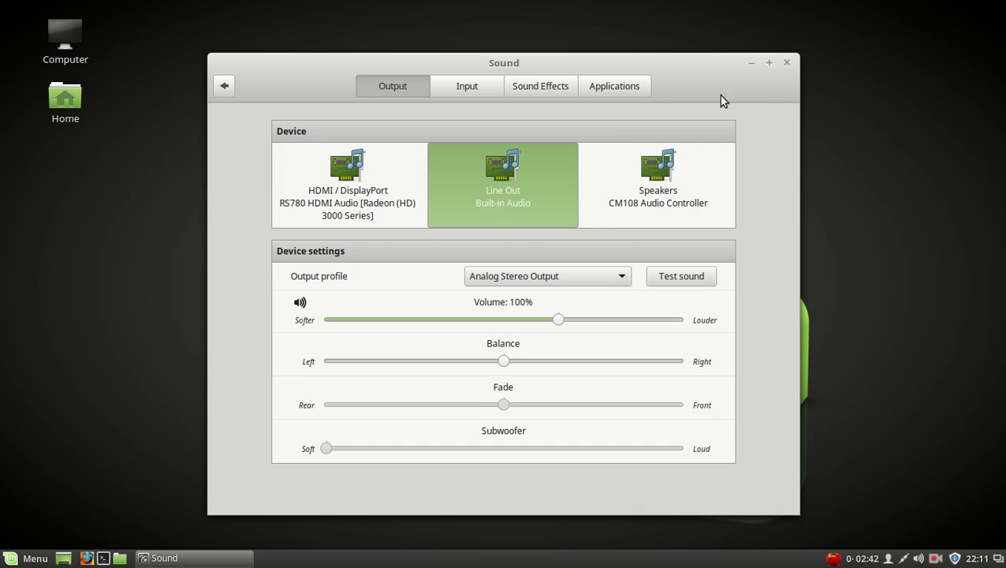
click(785, 63)
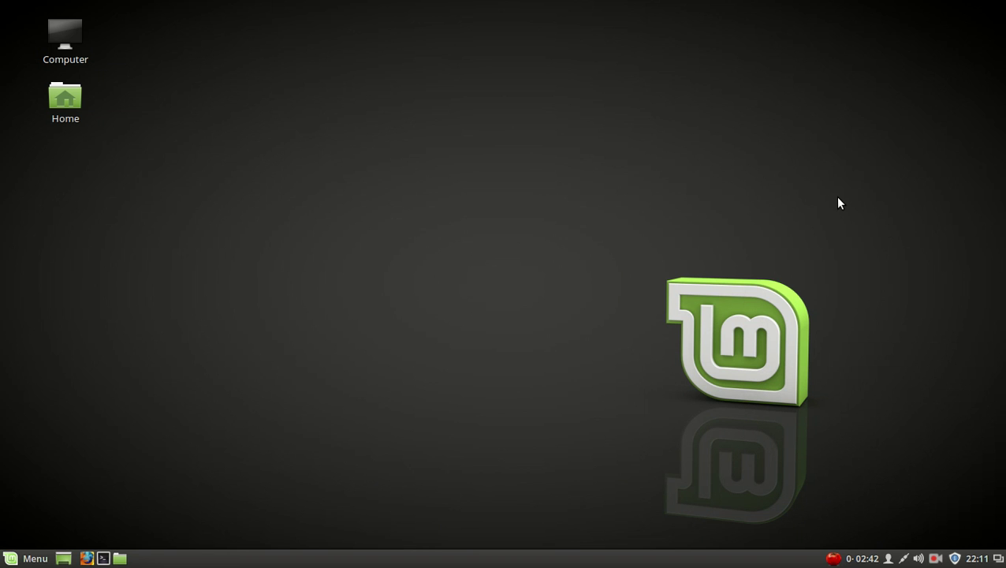
click(31, 559)
click(30, 559)
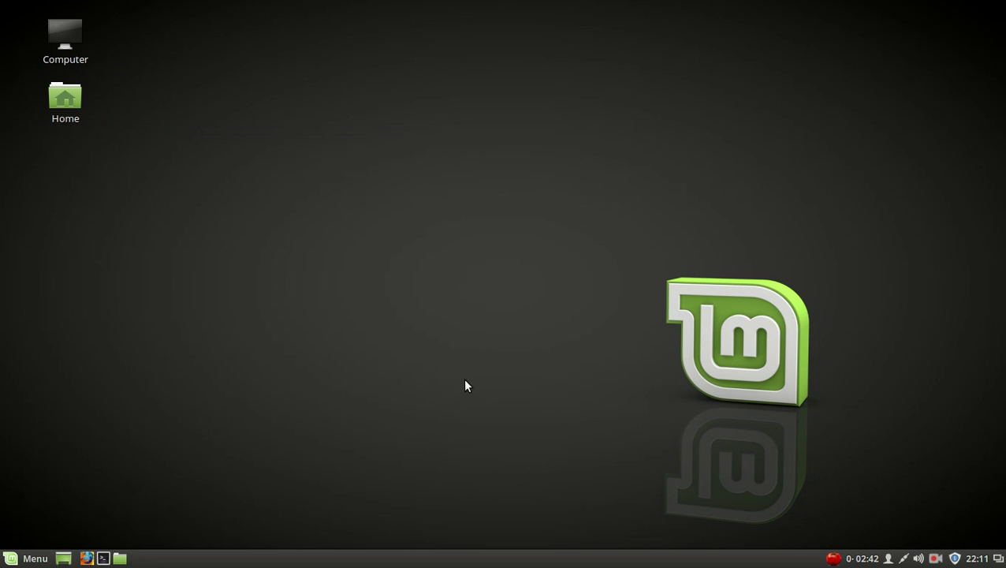